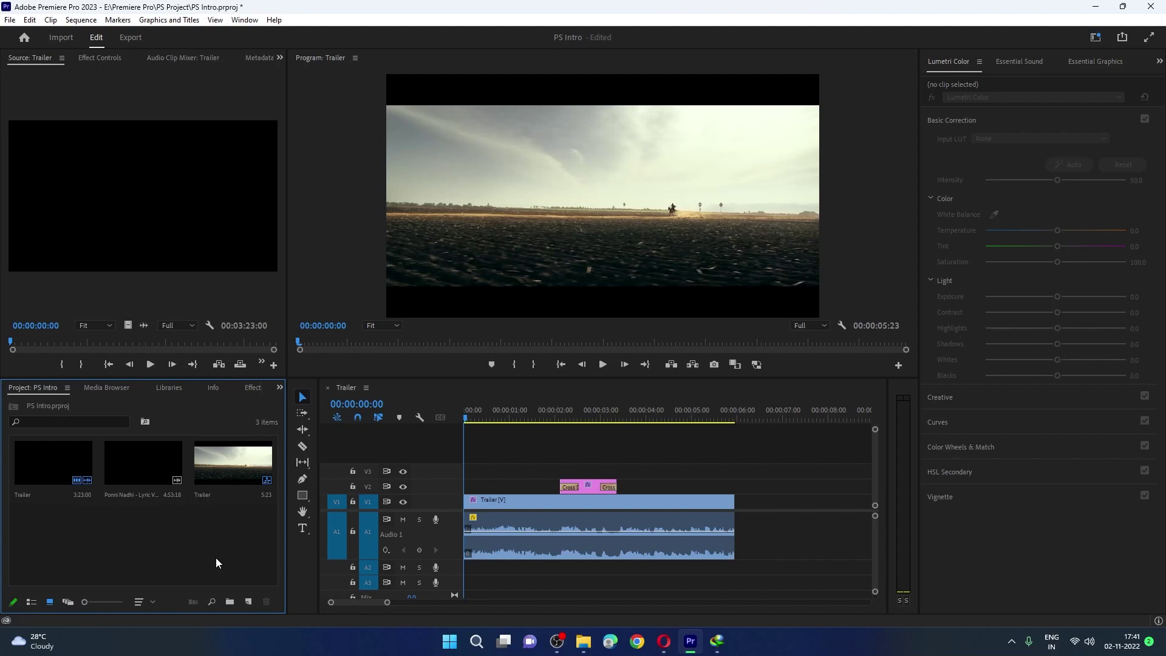
# Select the Trailer timeline, glance at the Export page, return to Edit, and open the File menu
pyautogui.click(436, 446)
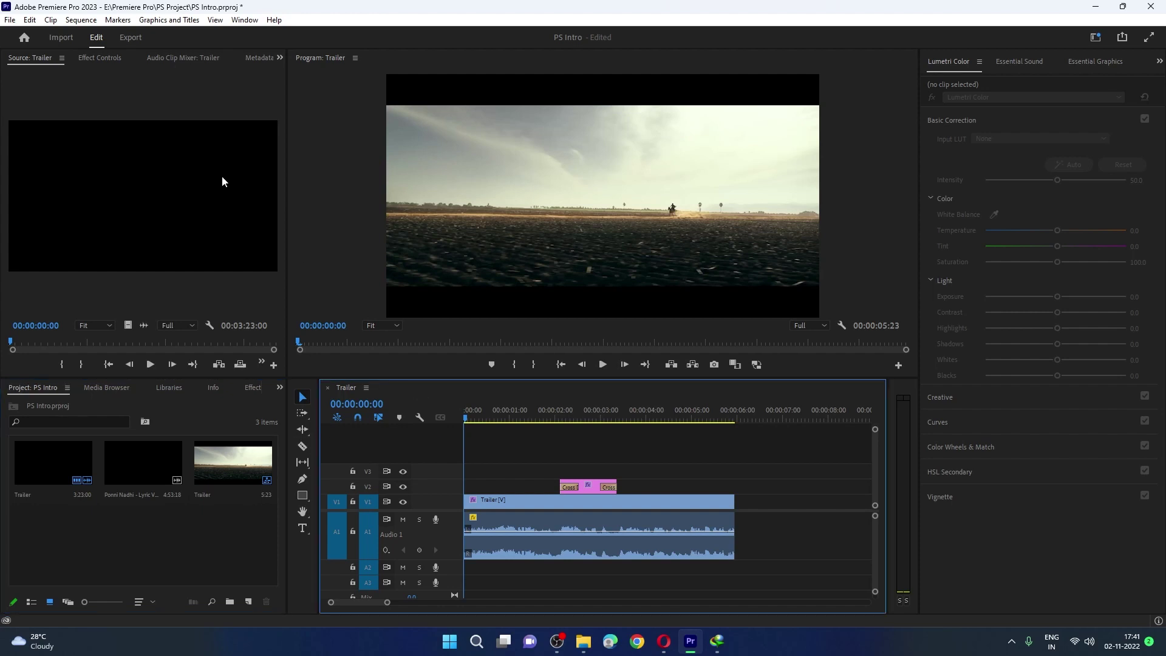
pyautogui.click(130, 38)
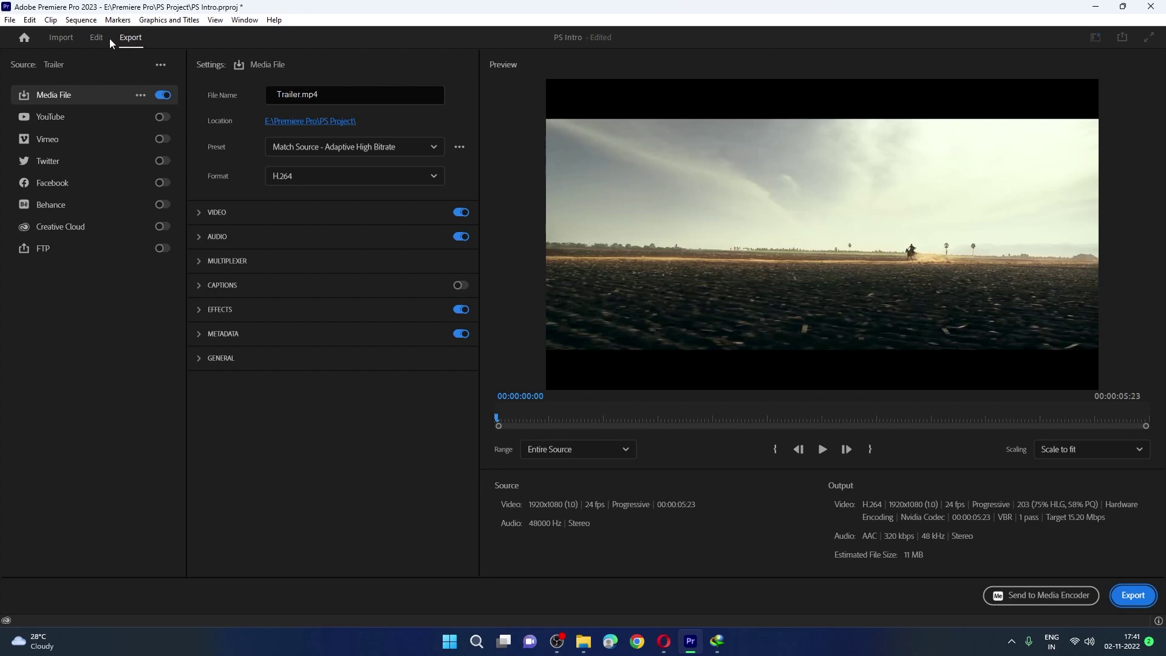
pyautogui.click(95, 38)
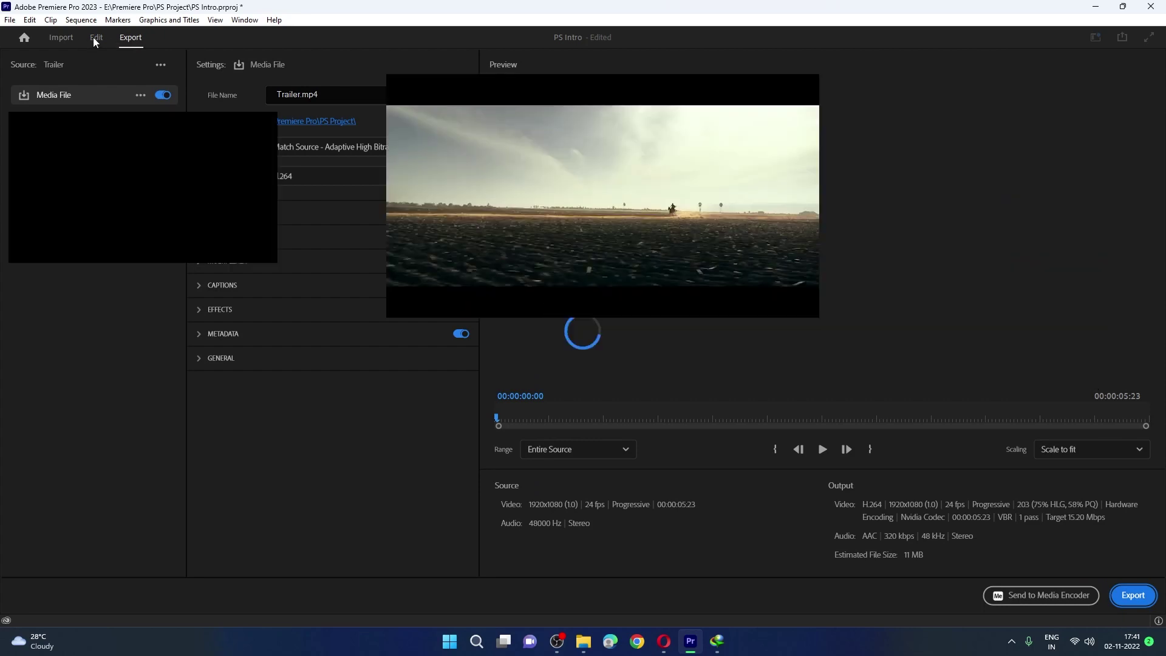
pyautogui.click(13, 20)
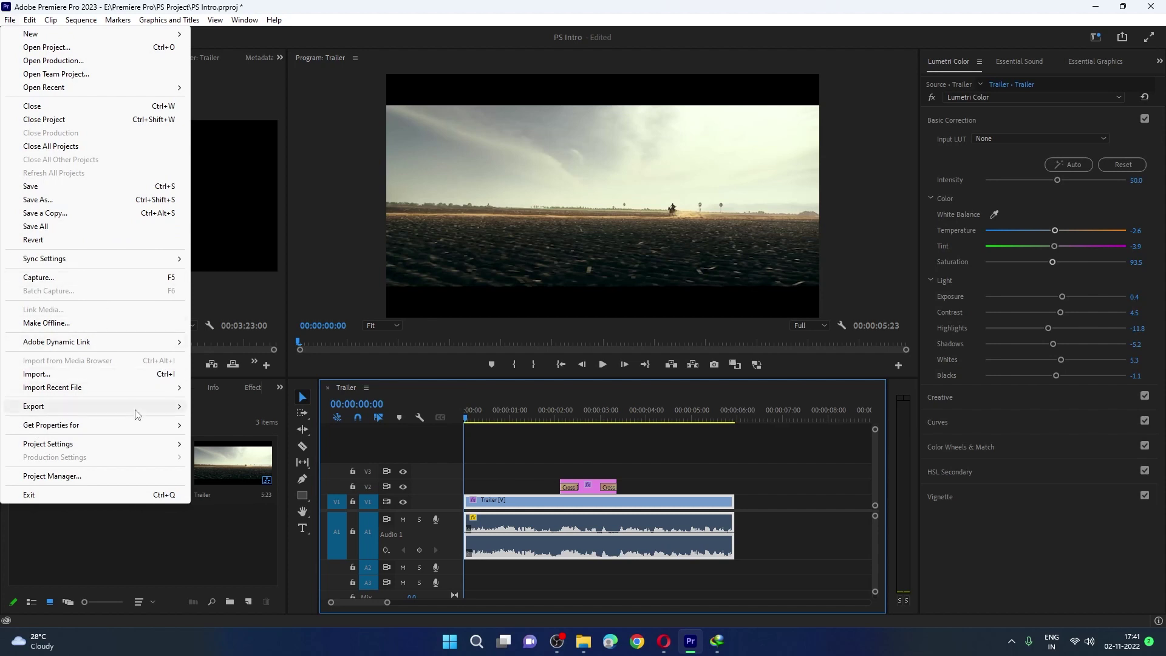
# Start a media export and save Trailer.mp4 to a new 'Render' folder inside PS Project
pyautogui.moveTo(138, 407)
pyautogui.click(219, 408)
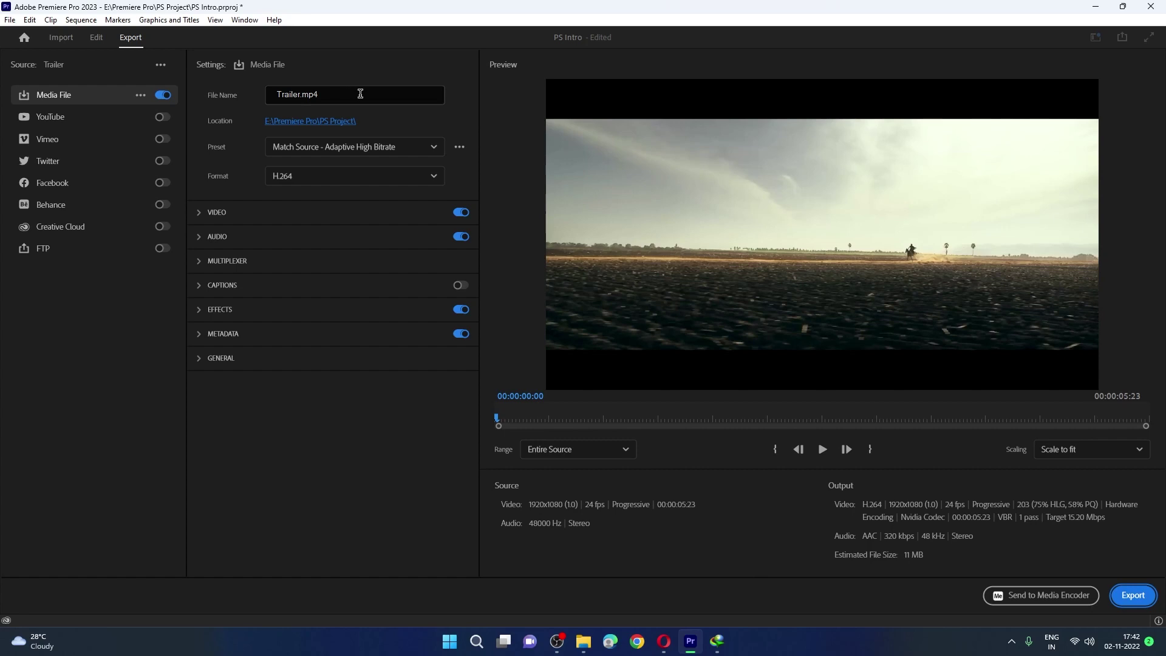
pyautogui.click(346, 121)
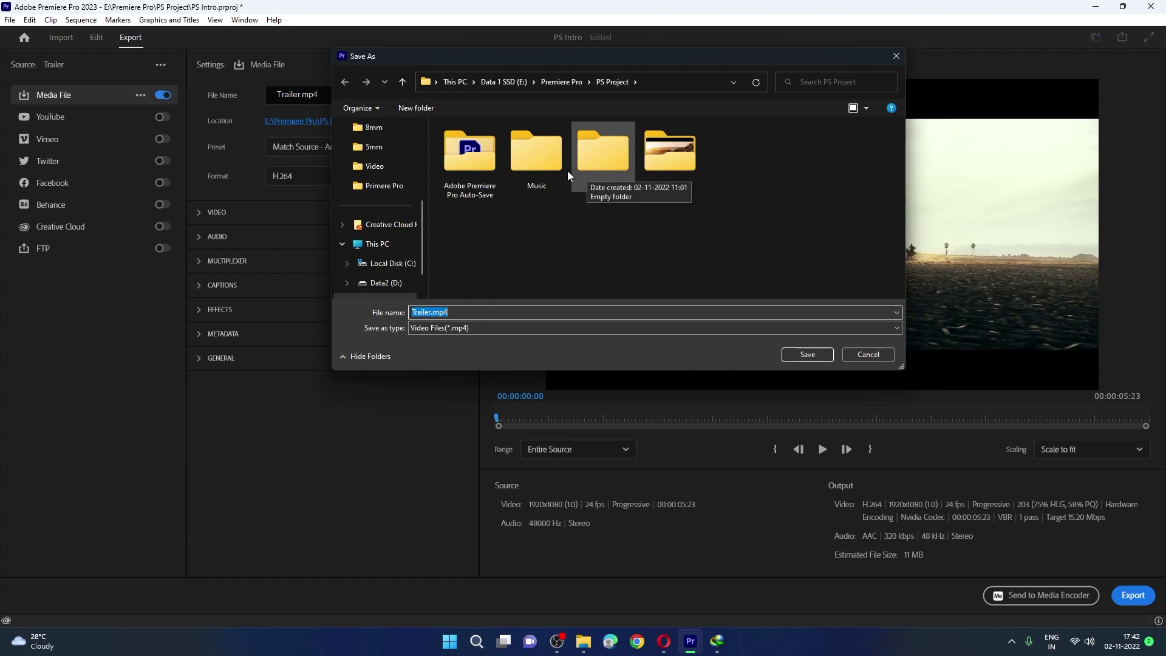
pyautogui.click(407, 112)
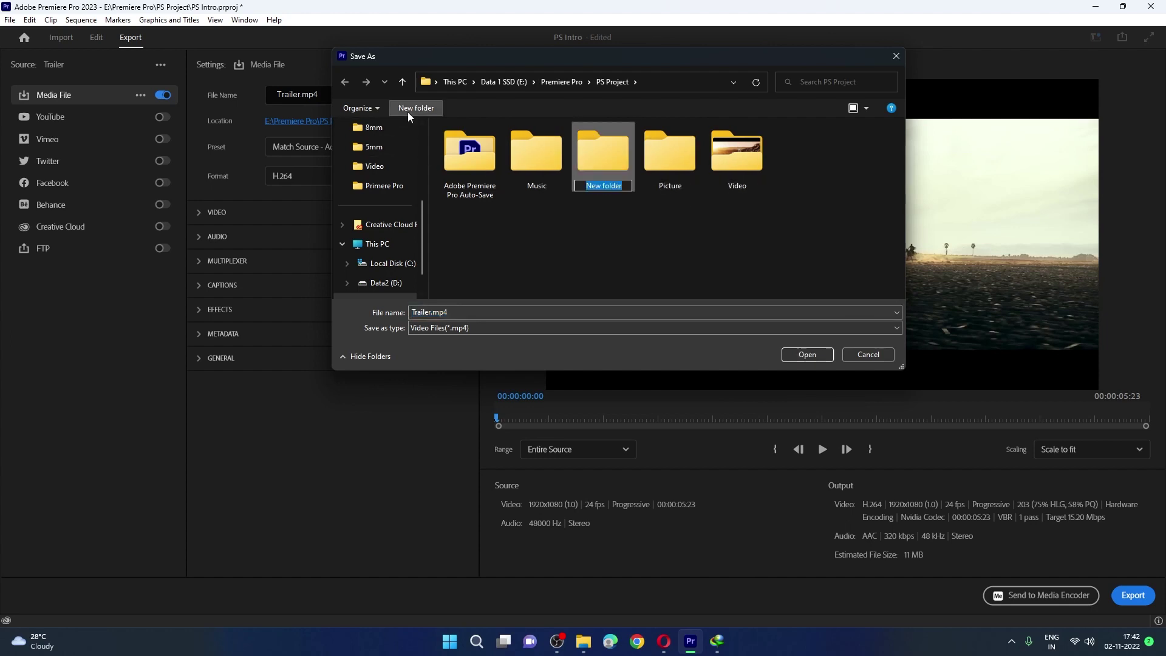
pyautogui.write('Render')
pyautogui.press('Return')
pyautogui.press('Return')
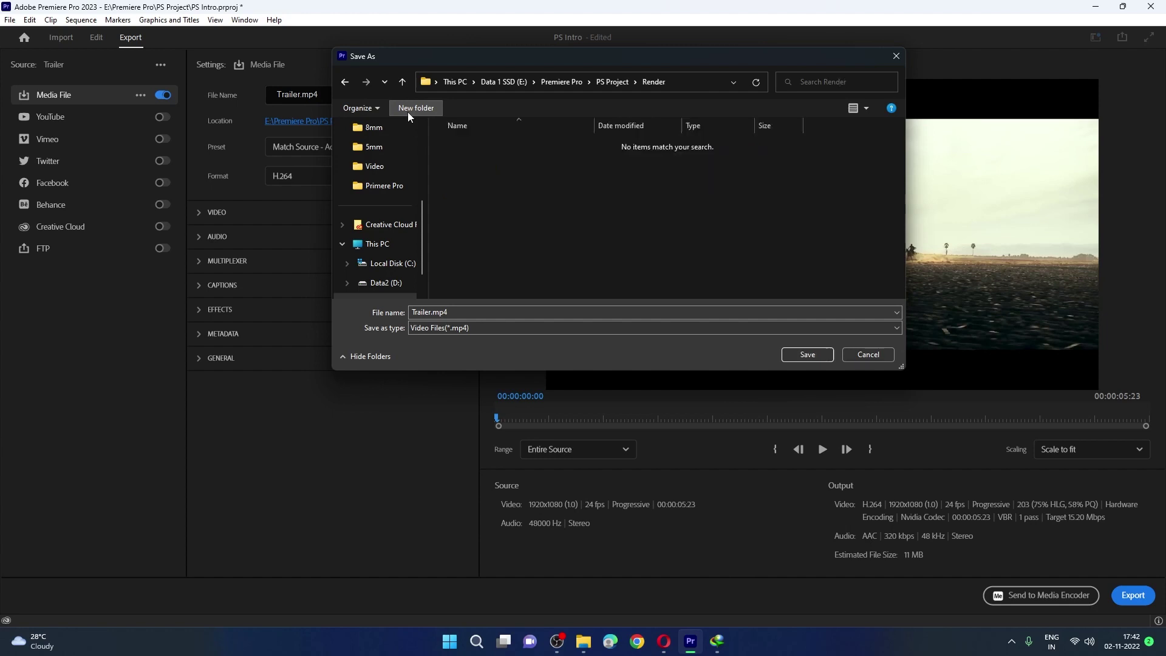
pyautogui.click(803, 356)
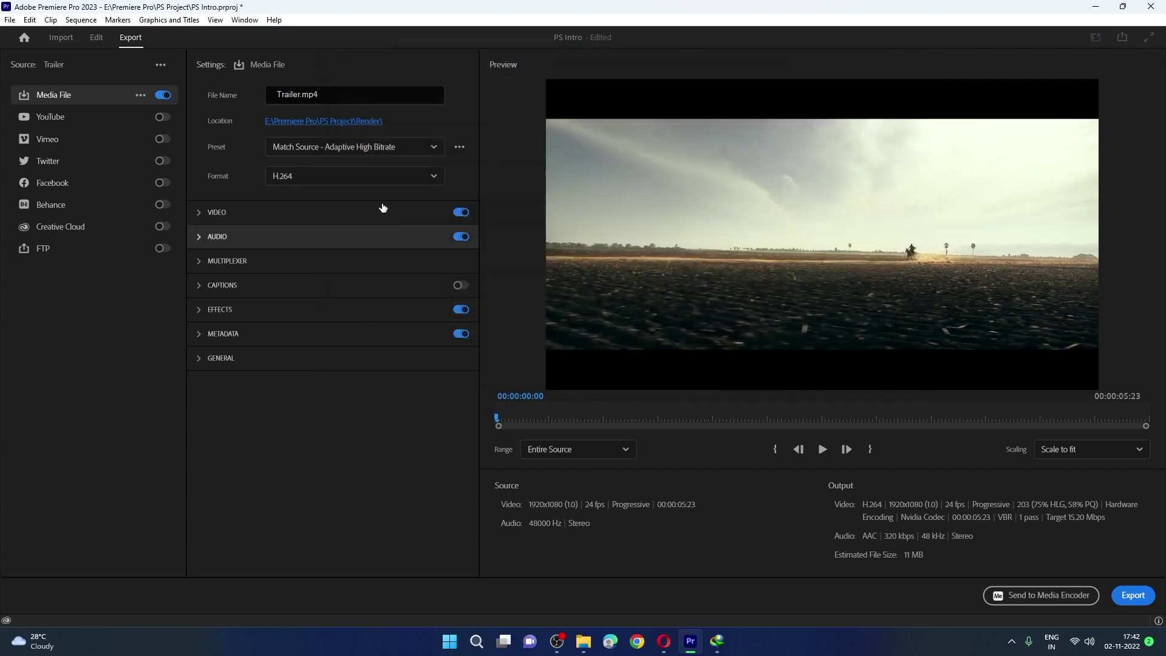
pyautogui.click(367, 151)
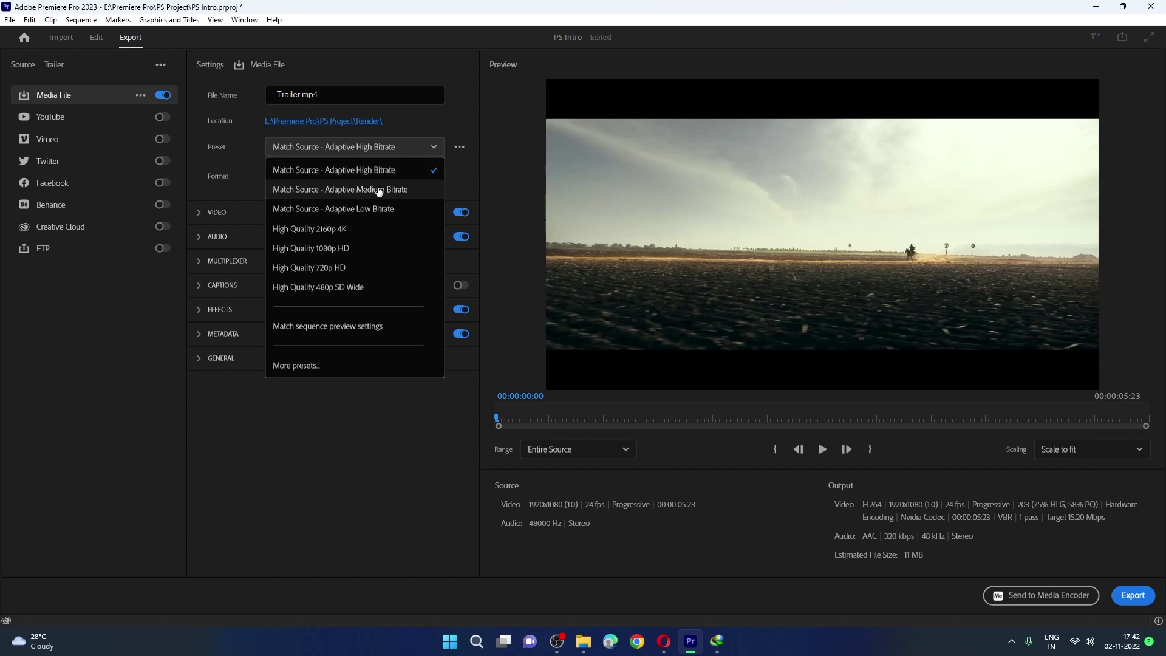
pyautogui.click(379, 190)
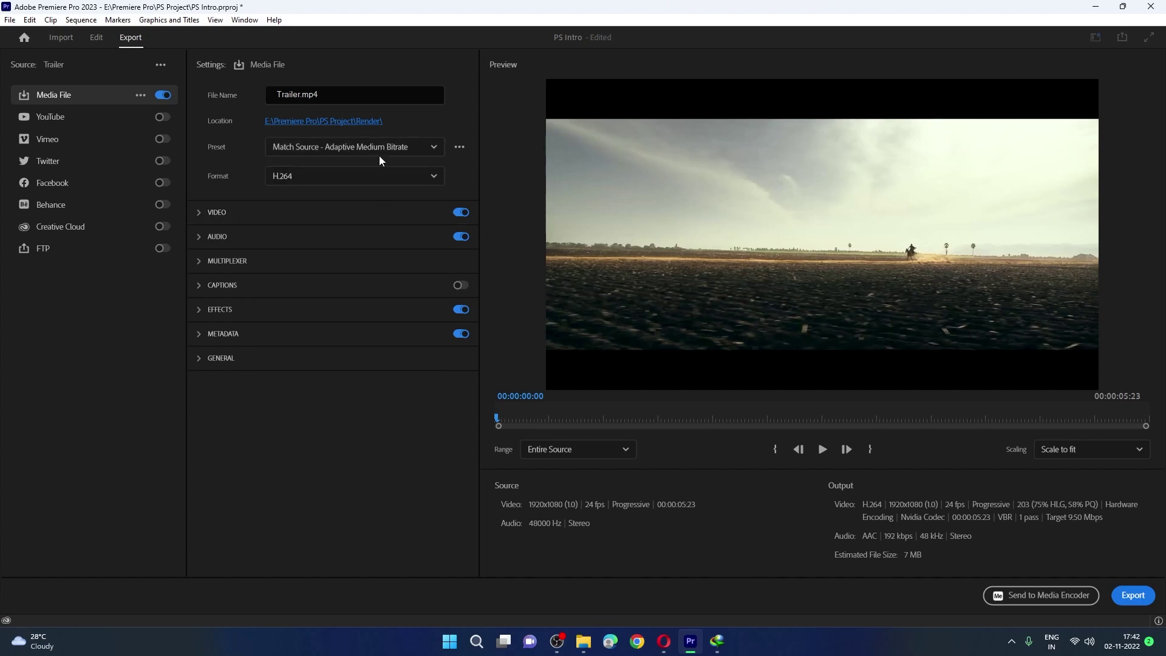
pyautogui.click(379, 152)
pyautogui.click(380, 208)
pyautogui.click(378, 152)
pyautogui.click(378, 170)
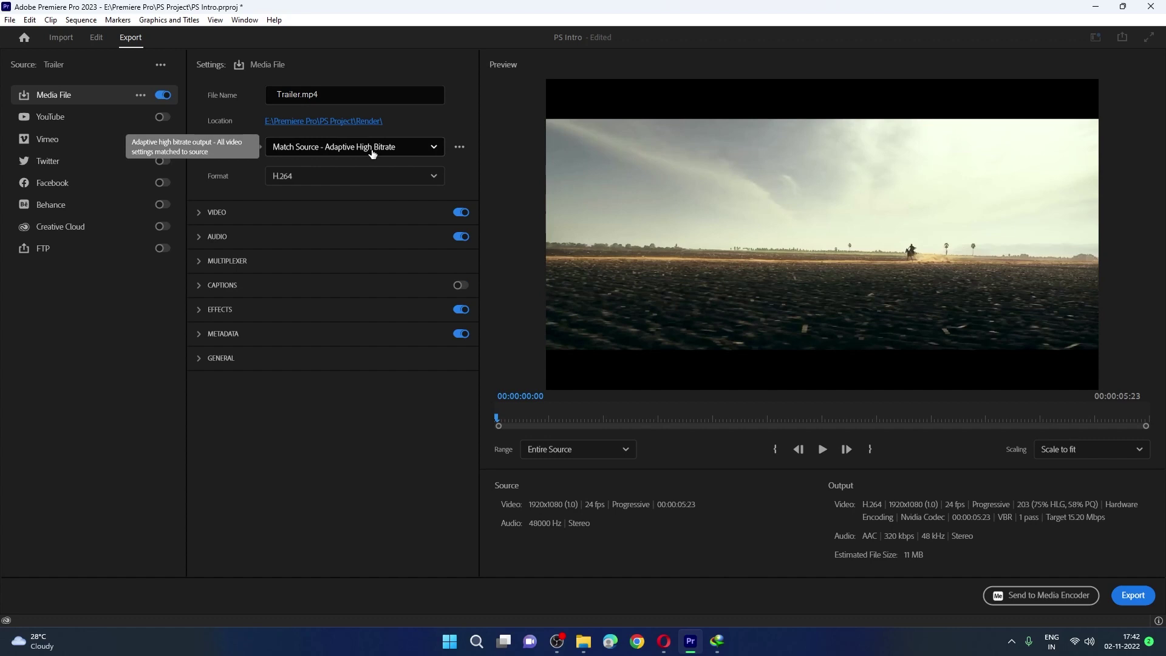
pyautogui.click(373, 153)
pyautogui.click(375, 191)
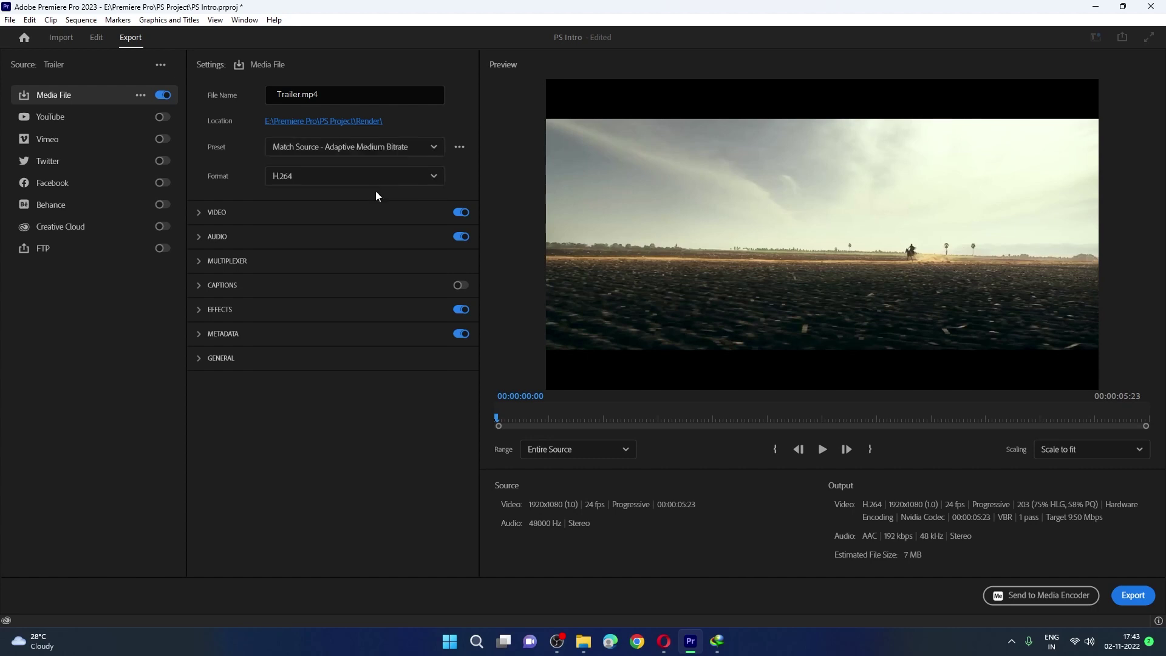
pyautogui.click(376, 149)
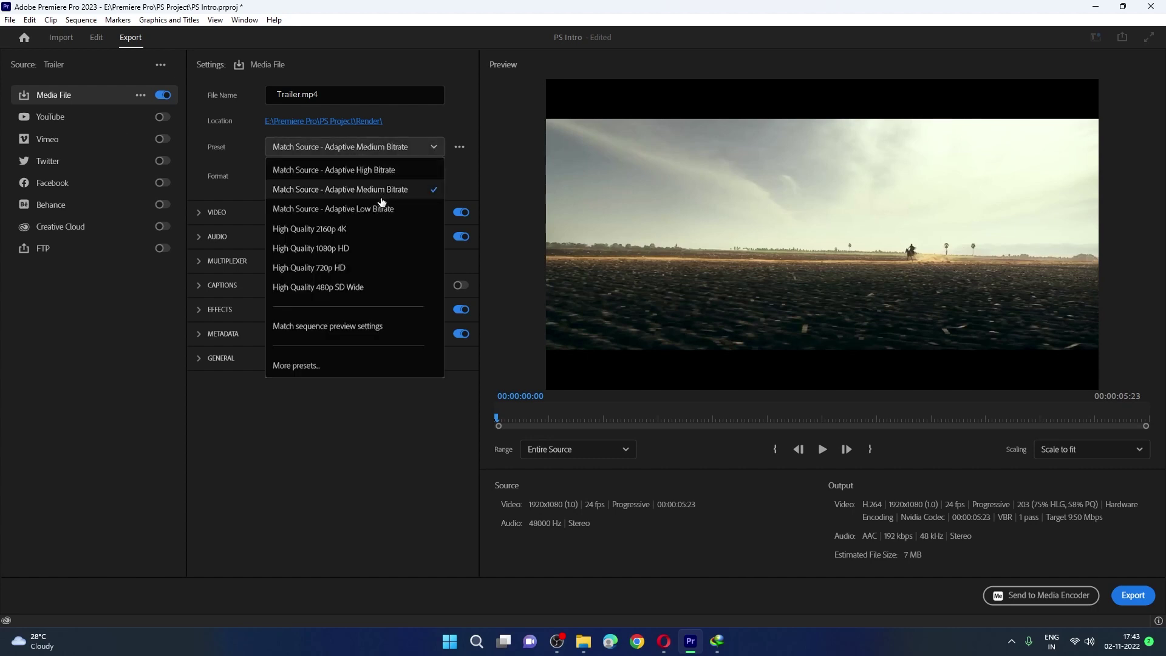
pyautogui.click(359, 403)
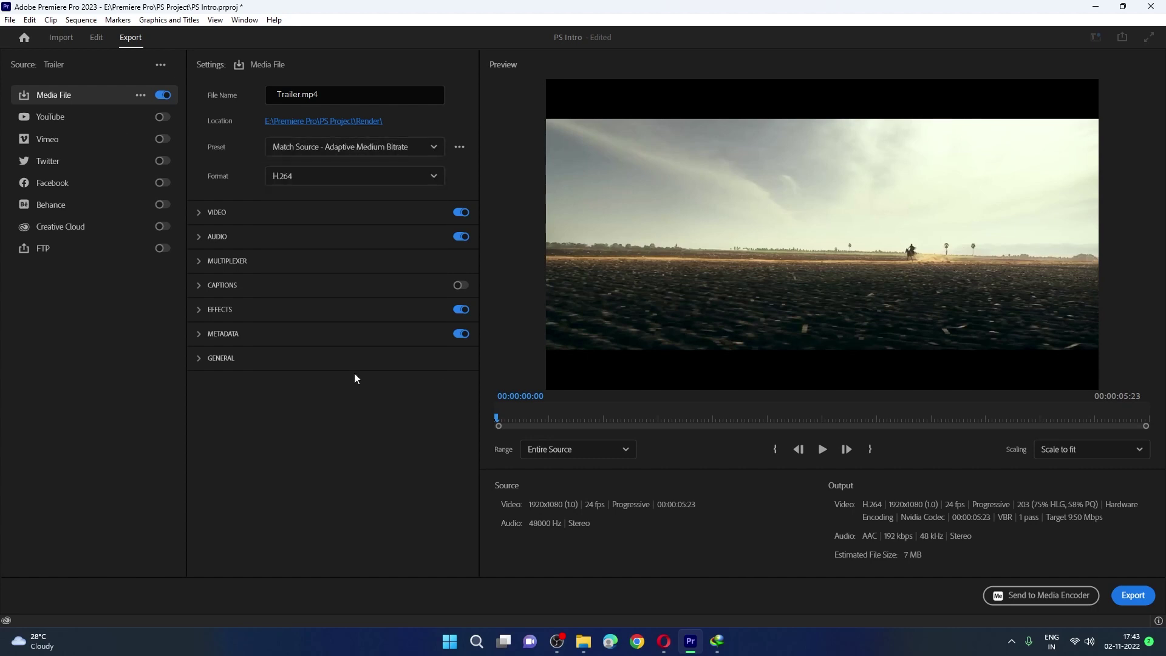
pyautogui.click(357, 148)
pyautogui.click(359, 171)
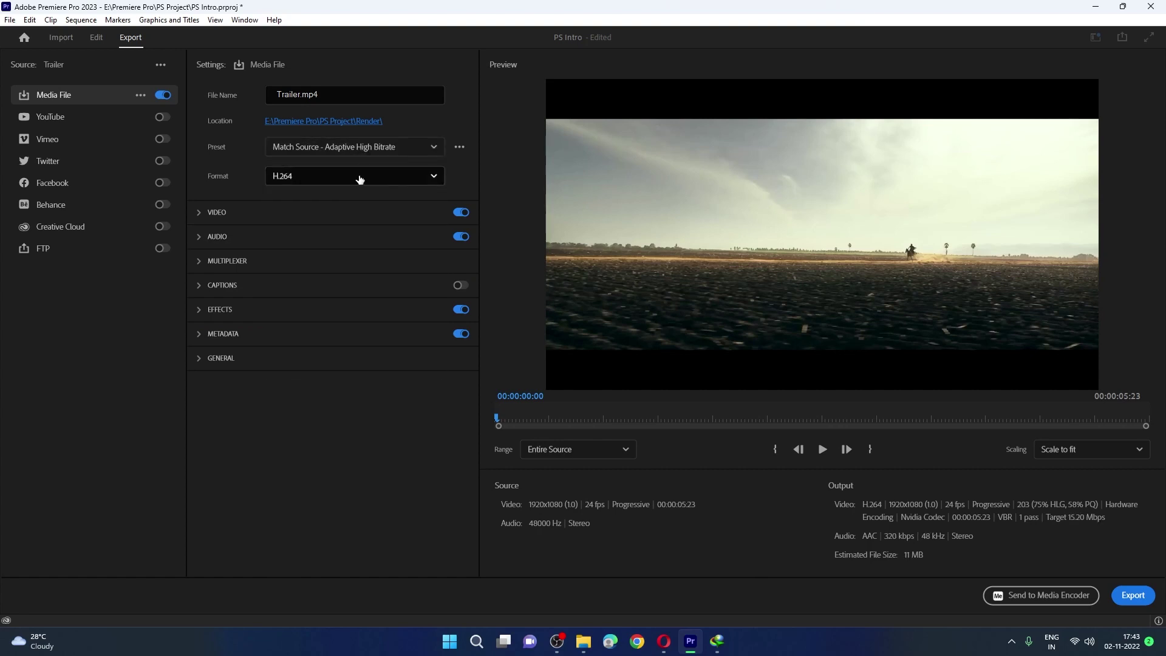
pyautogui.click(359, 179)
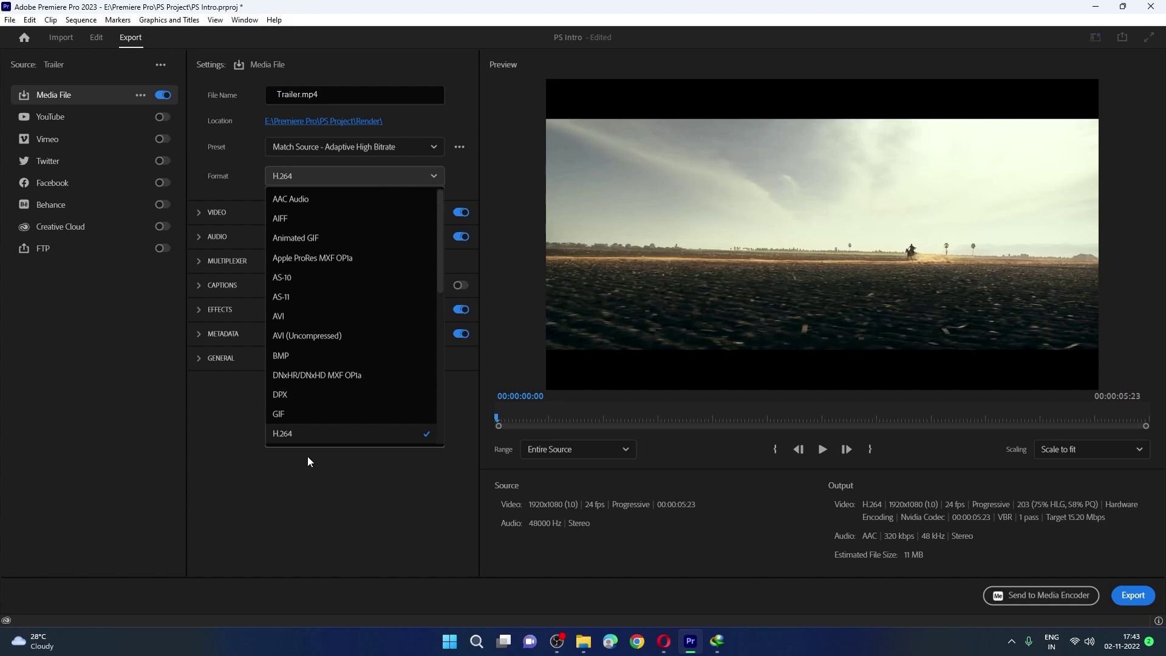
# Try QuickTime as the format, then switch back to H.264 with Match Source - Adaptive High Bitrate
pyautogui.scroll(-1, 309, 443)
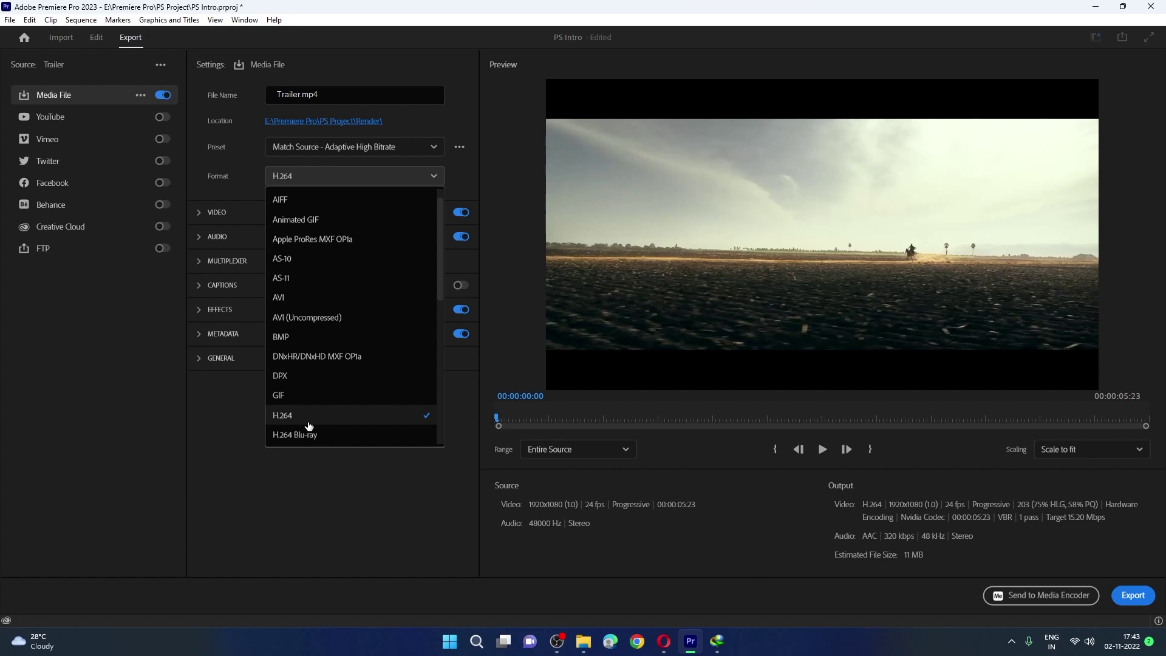
pyautogui.scroll(-2, 309, 425)
pyautogui.scroll(-3, 309, 425)
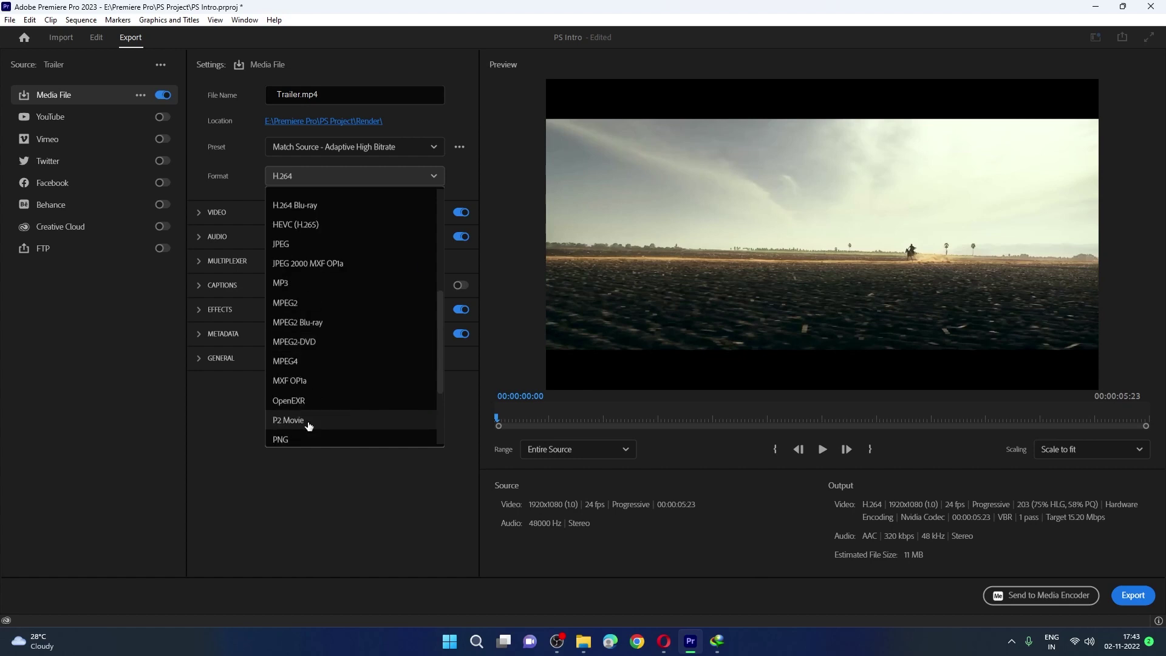
pyautogui.scroll(-3, 309, 425)
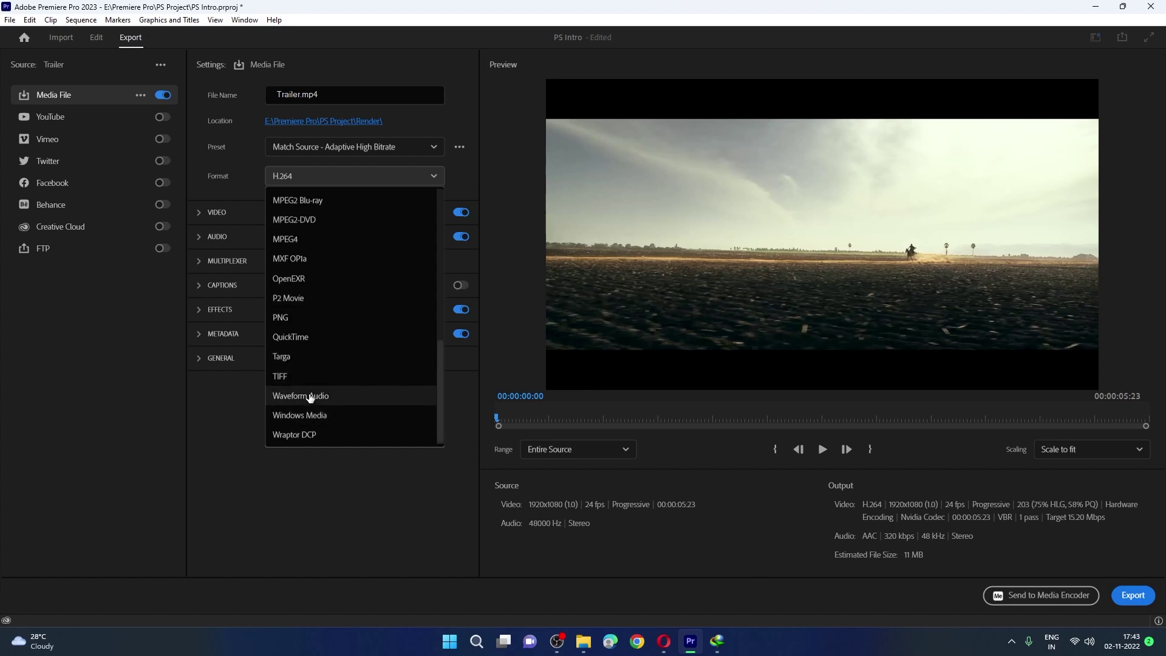
pyautogui.click(310, 338)
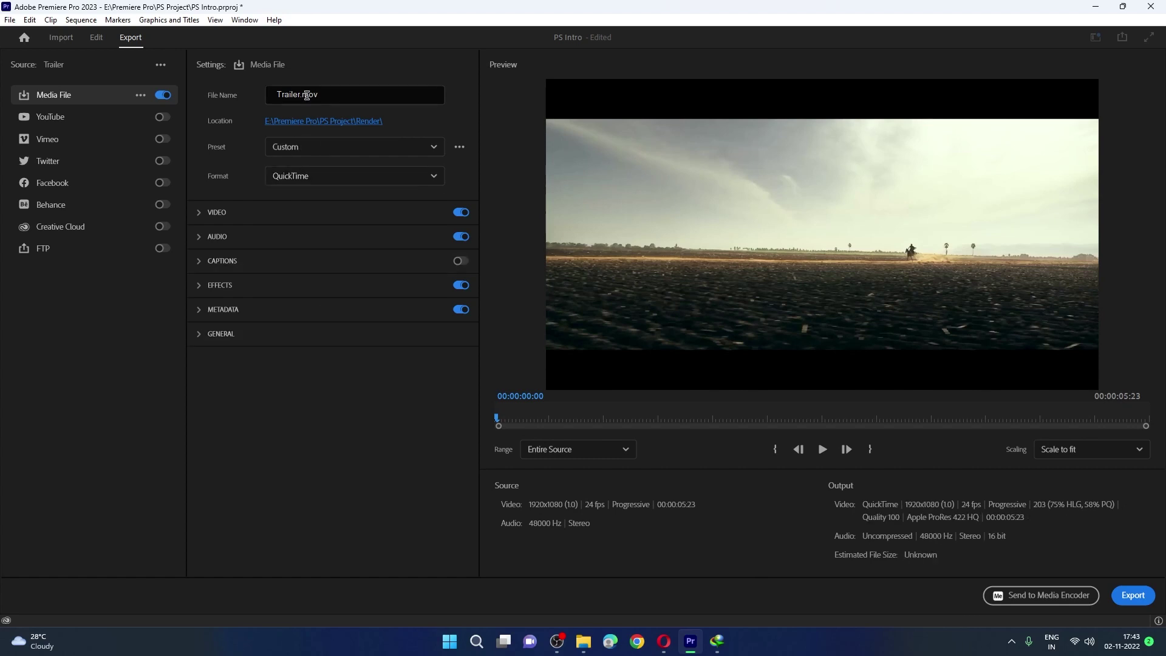
pyautogui.click(335, 181)
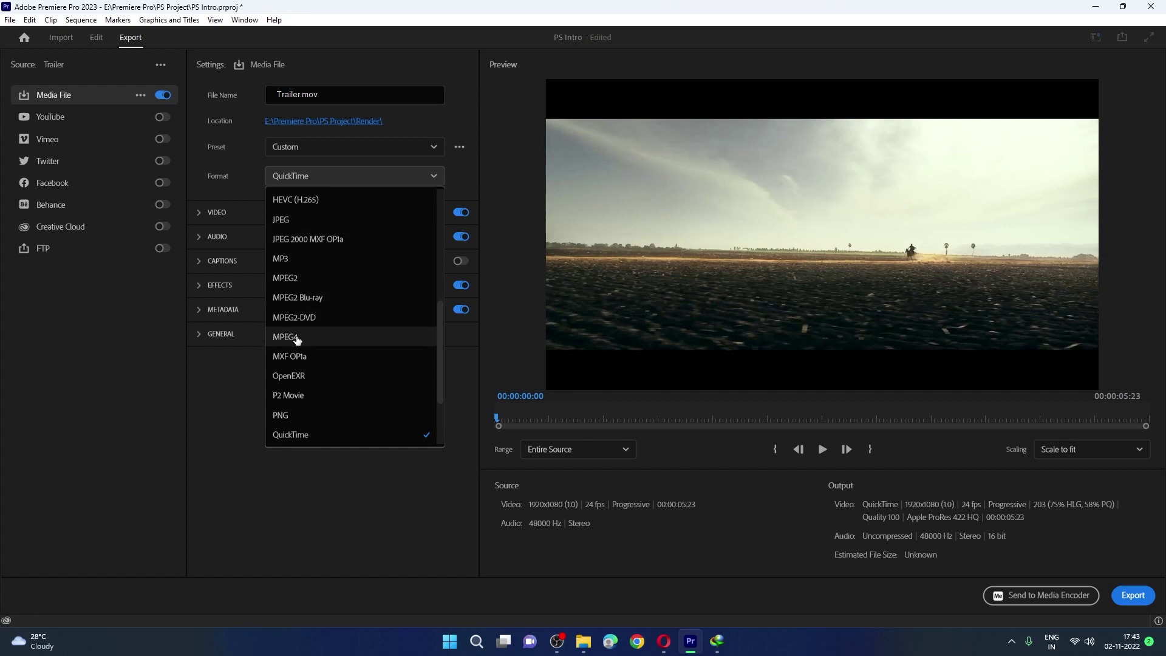
pyautogui.scroll(3, 297, 338)
pyautogui.scroll(1, 296, 338)
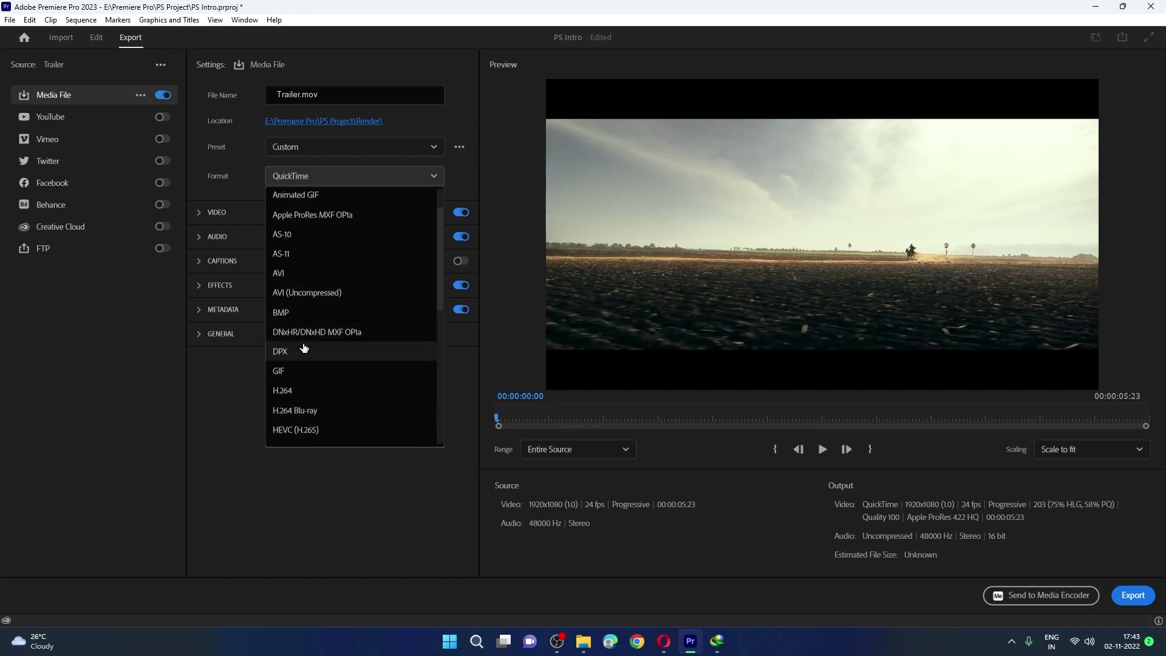
pyautogui.click(302, 396)
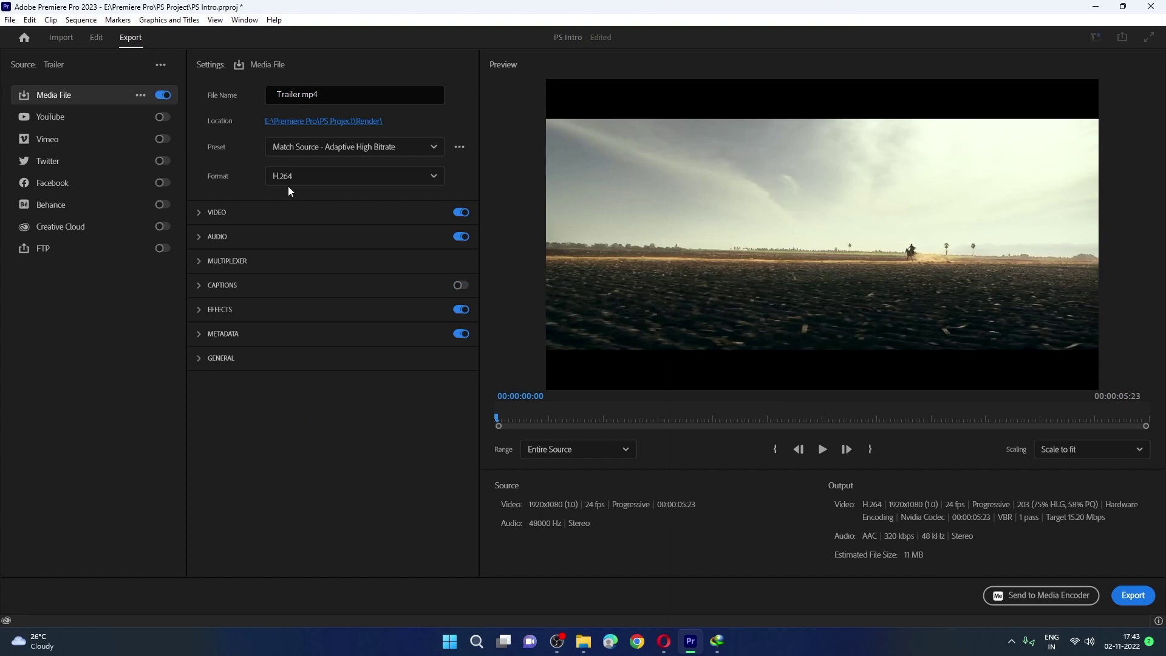
pyautogui.click(202, 218)
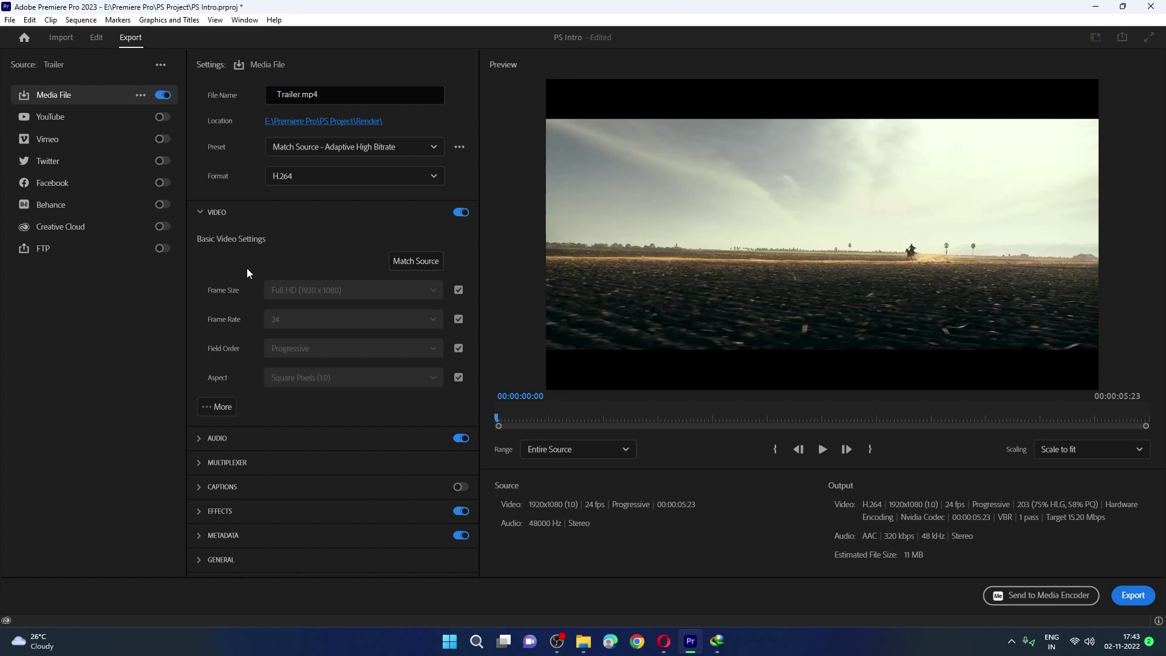
# Reveal More video options and review the encoding, bitrate and advanced settings for 1920x1080 24 fps
pyautogui.click(221, 406)
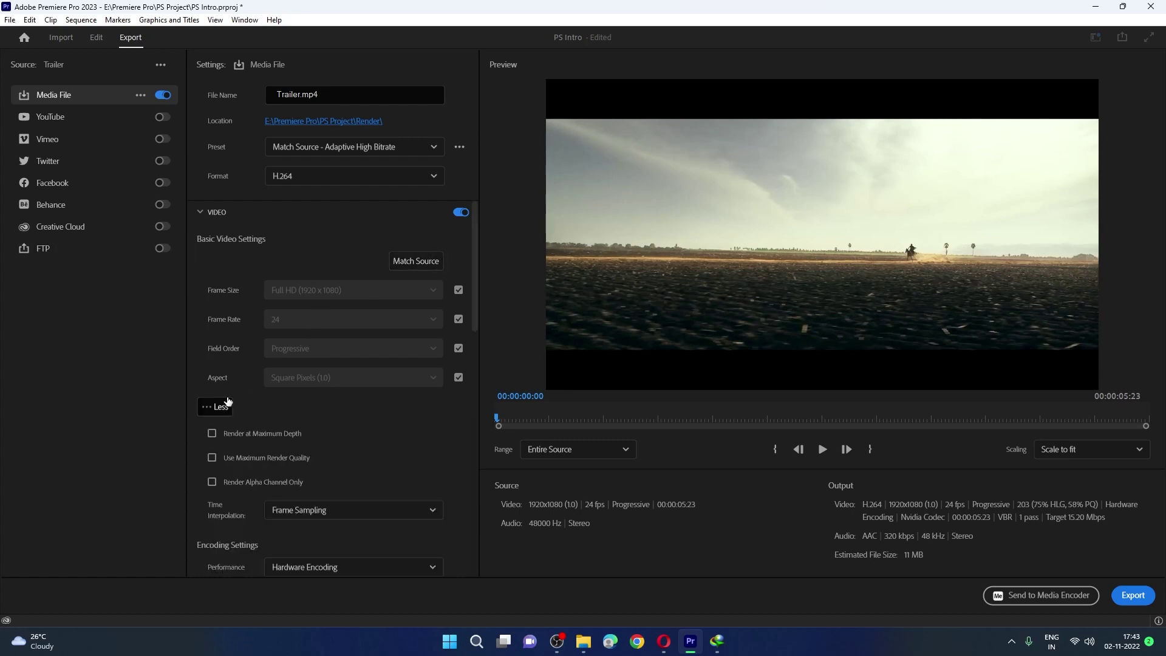
pyautogui.scroll(-5, 243, 389)
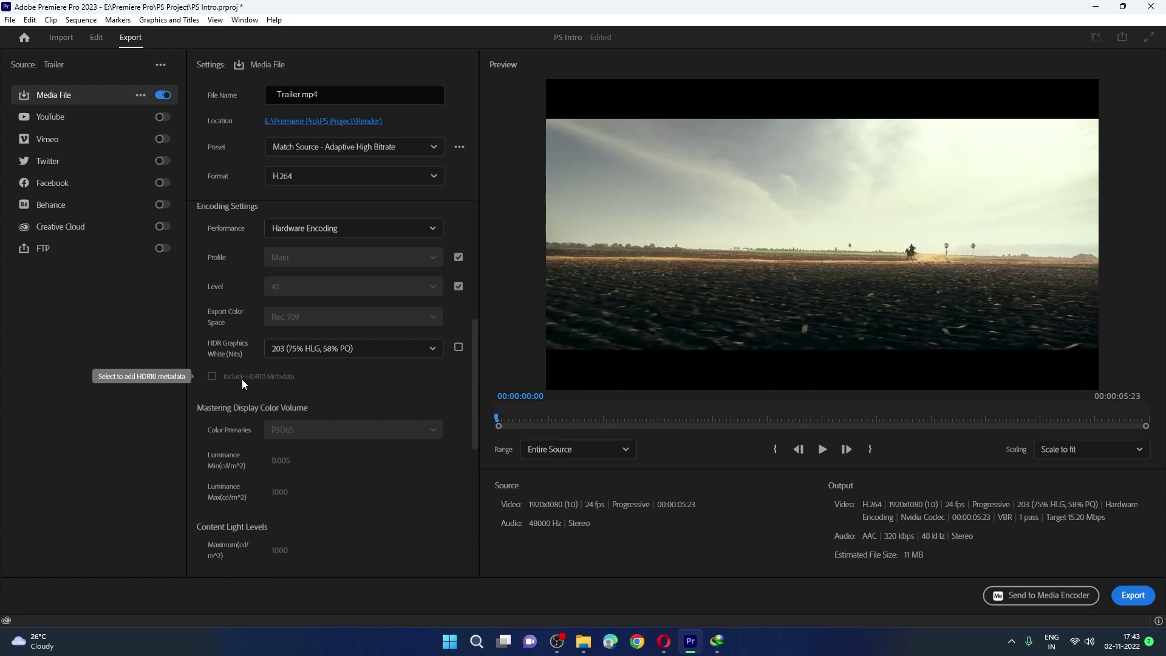
pyautogui.scroll(-5, 242, 379)
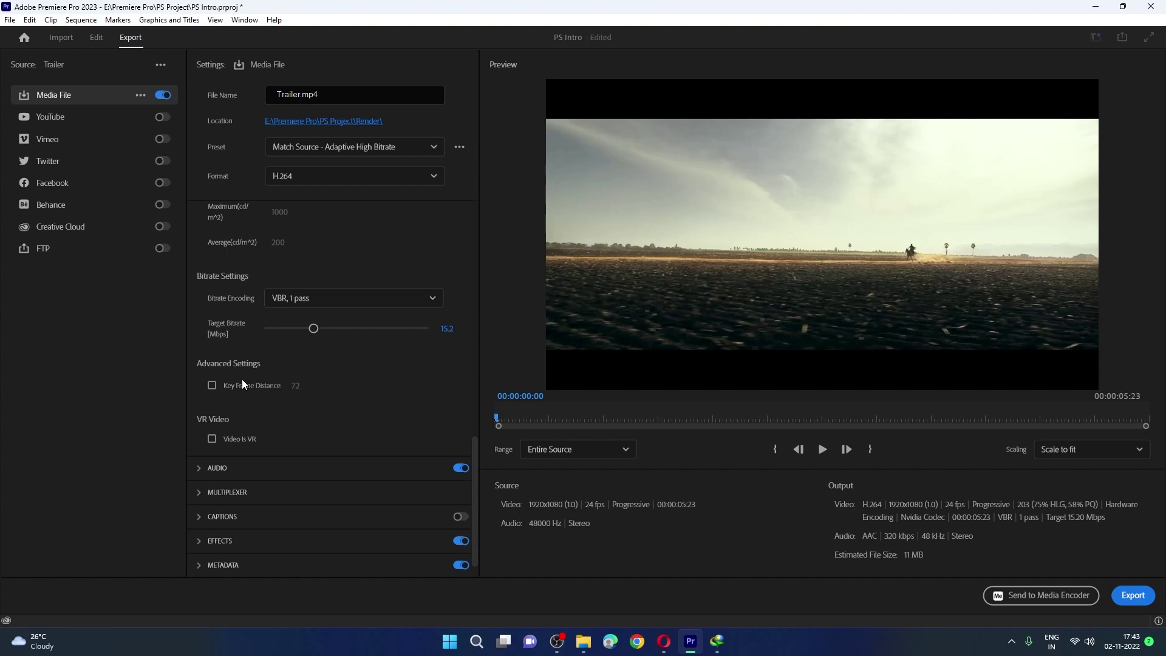
pyautogui.scroll(-1, 230, 447)
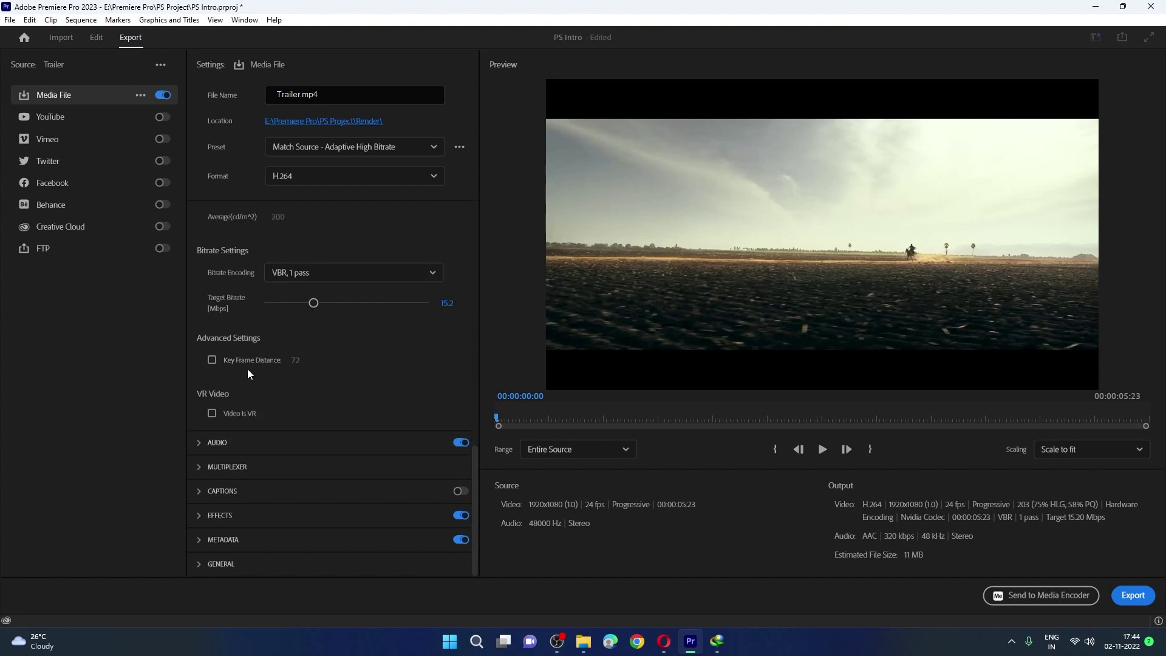
pyautogui.scroll(5, 248, 373)
pyautogui.scroll(5, 248, 373)
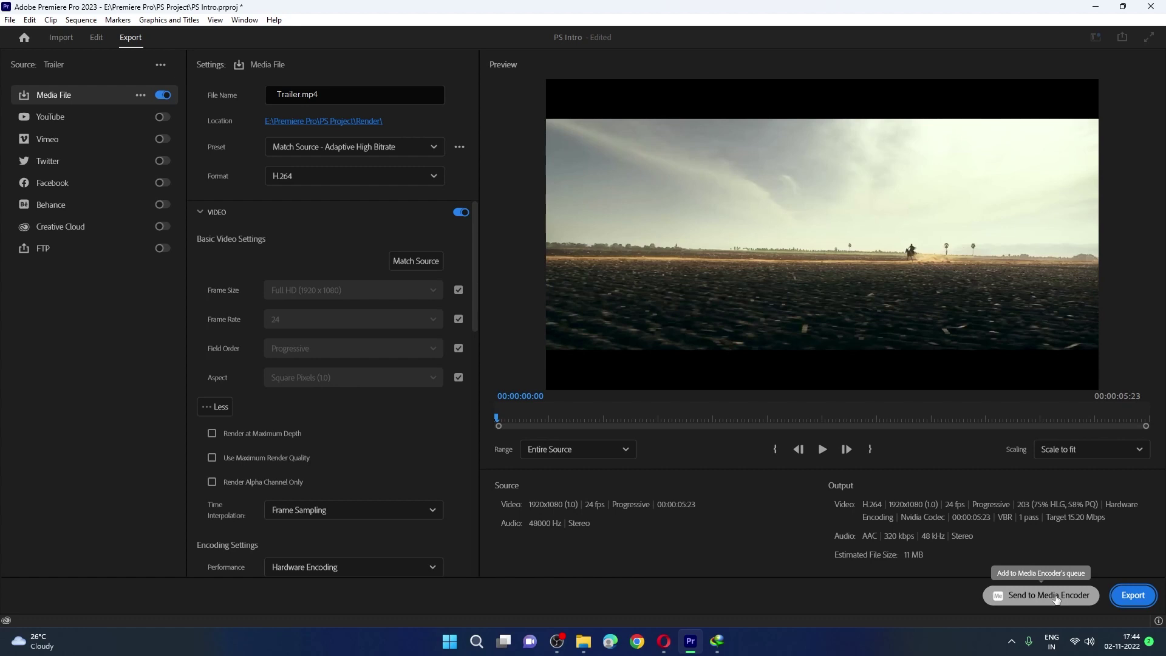
# Export Trailer.mp4 into the Render folder, then minimize Premiere Pro once it finishes
pyautogui.click(1144, 596)
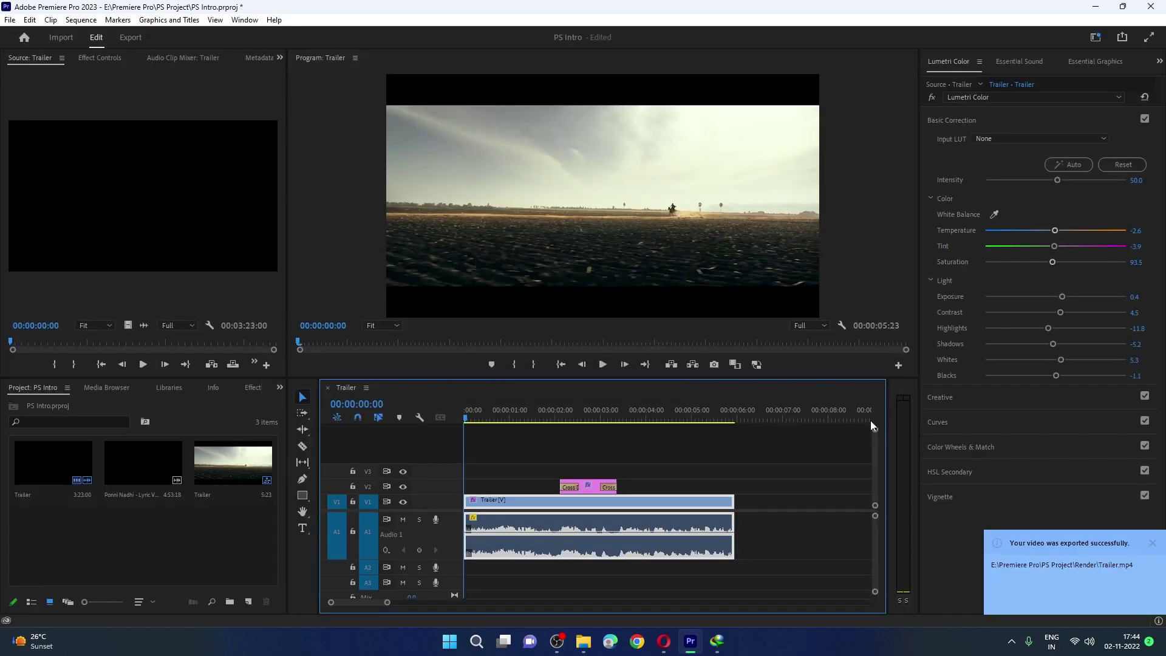
pyautogui.moveTo(584, 641)
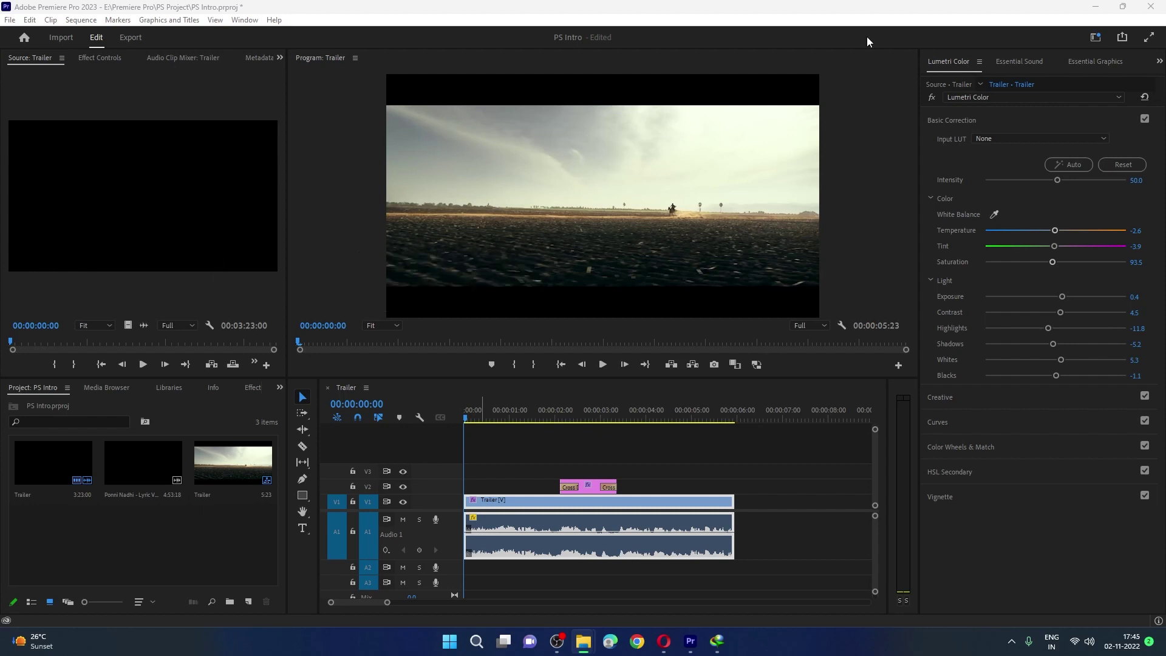
pyautogui.click(1108, 4)
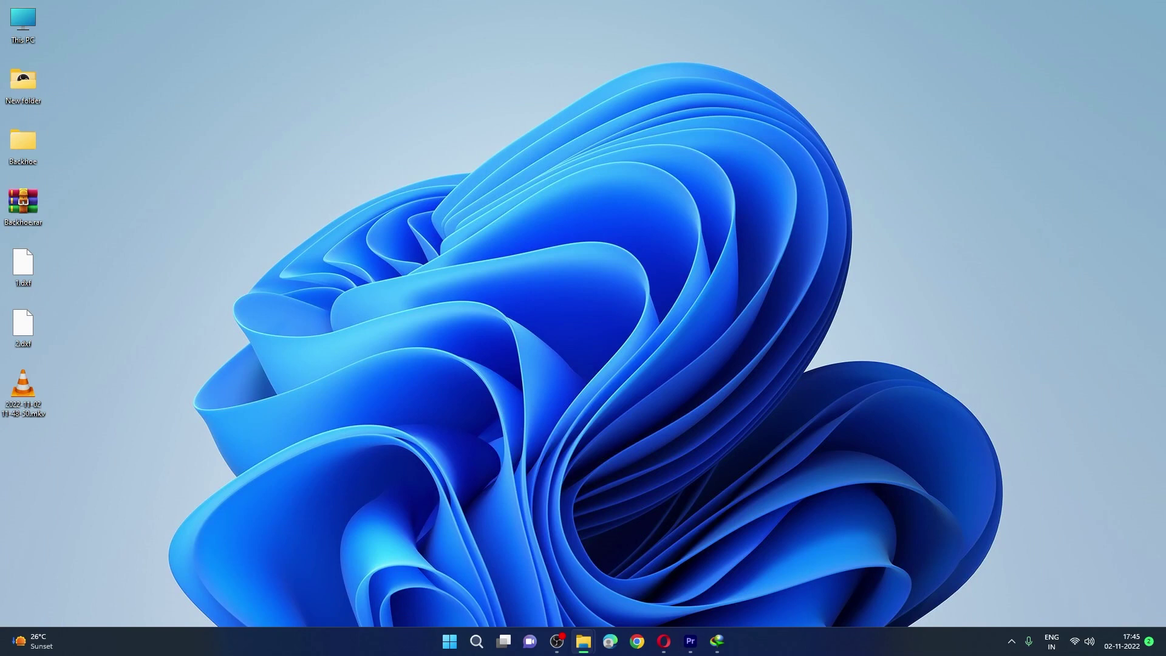
# Copy Trailer.mp4 to the desktop and play it in VLC media player
pyautogui.moveTo(140, 197); pyautogui.dragTo(531, 210)
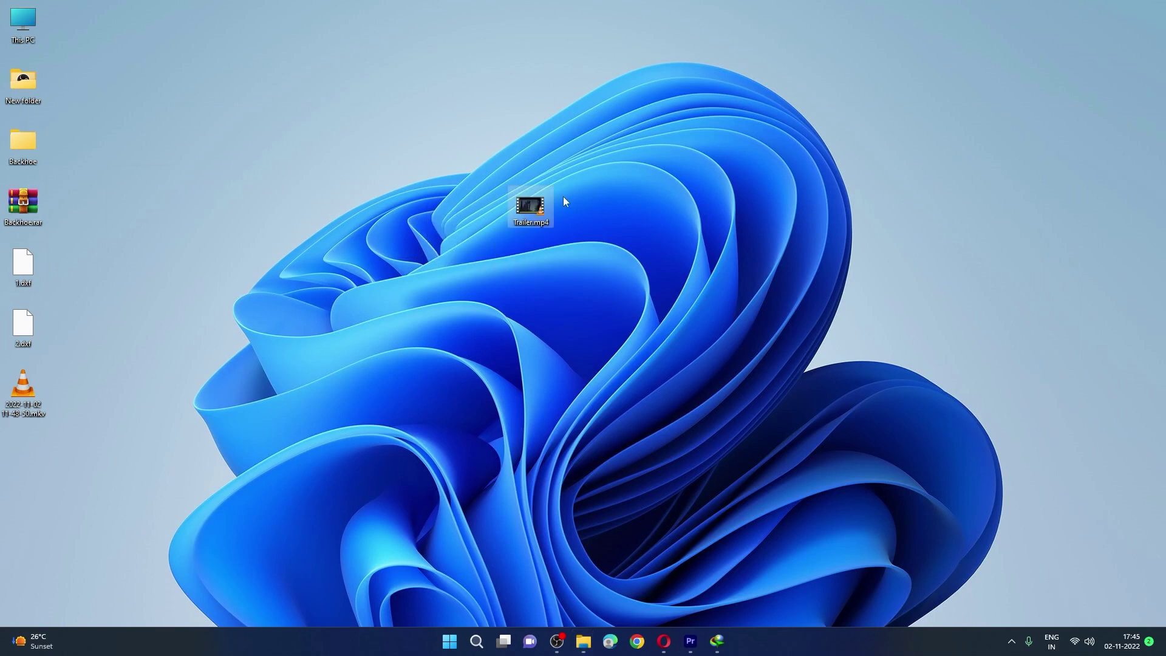
pyautogui.doubleClick(532, 207)
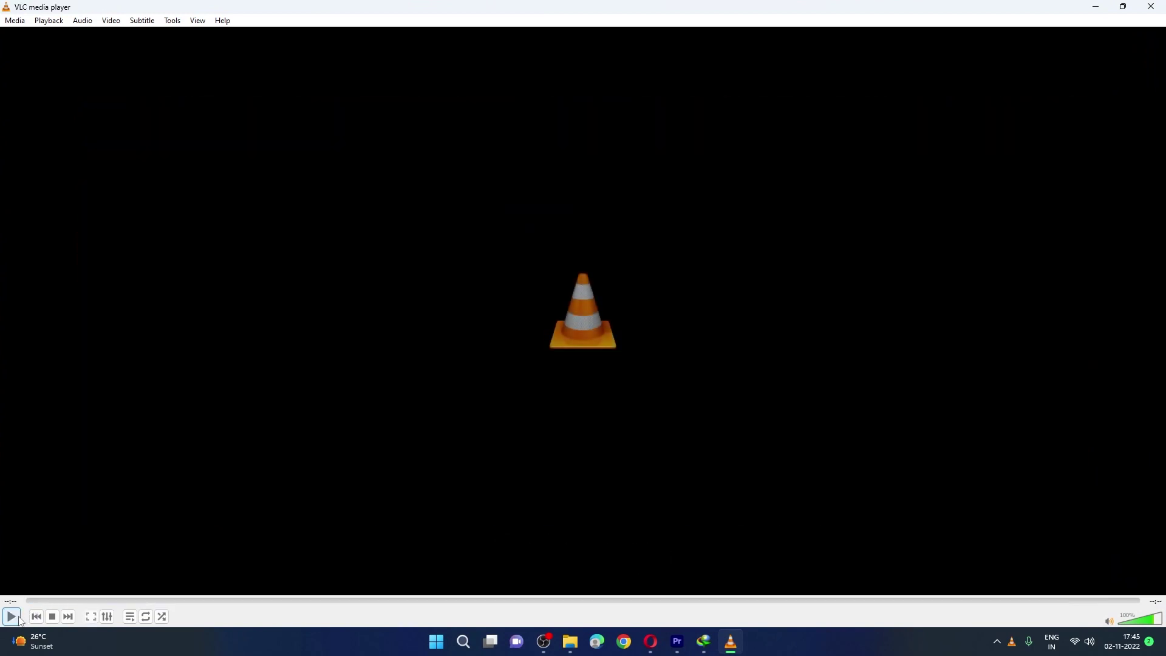
pyautogui.click(18, 618)
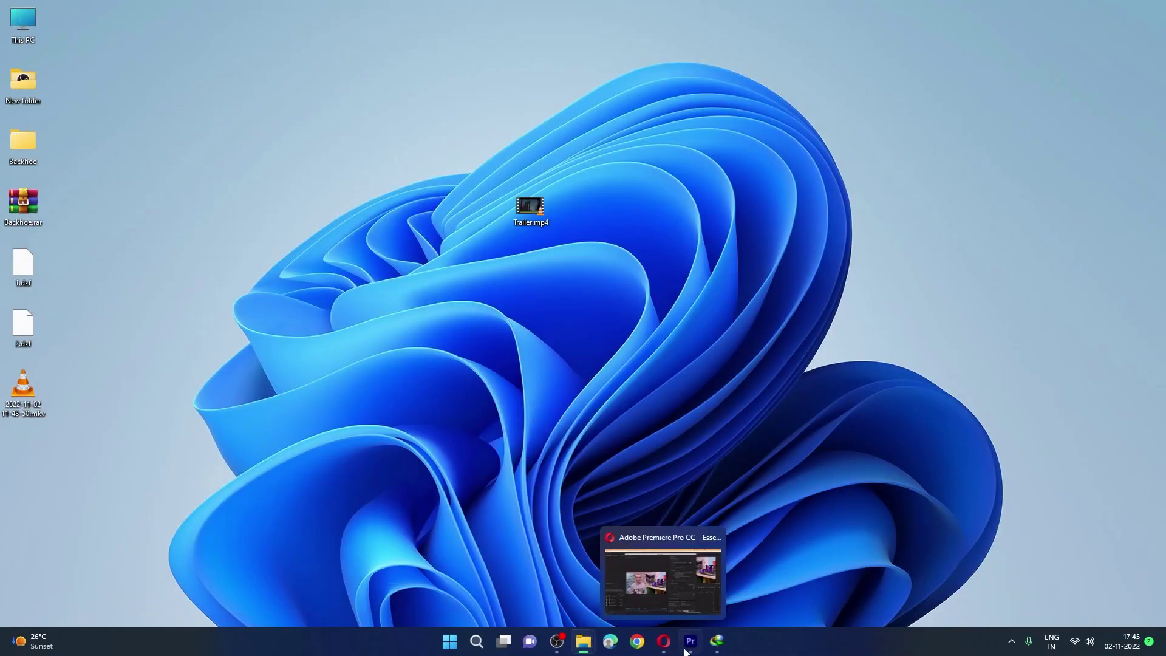
# Restore the Premiere Pro window with the PS Intro project from the taskbar
pyautogui.click(689, 642)
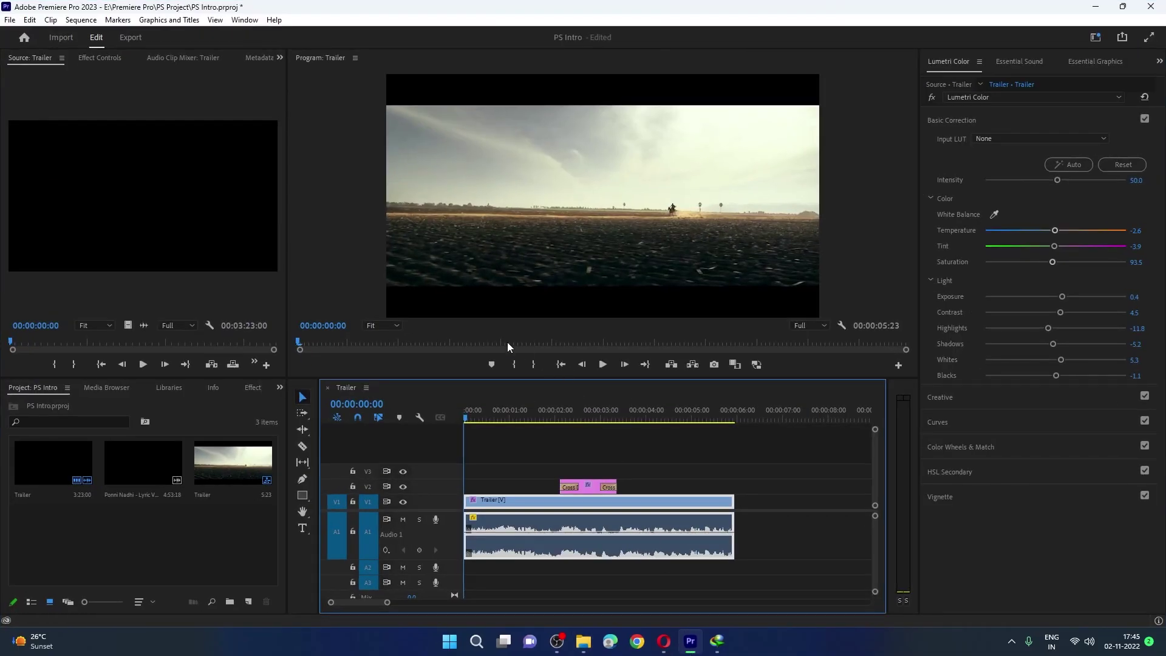